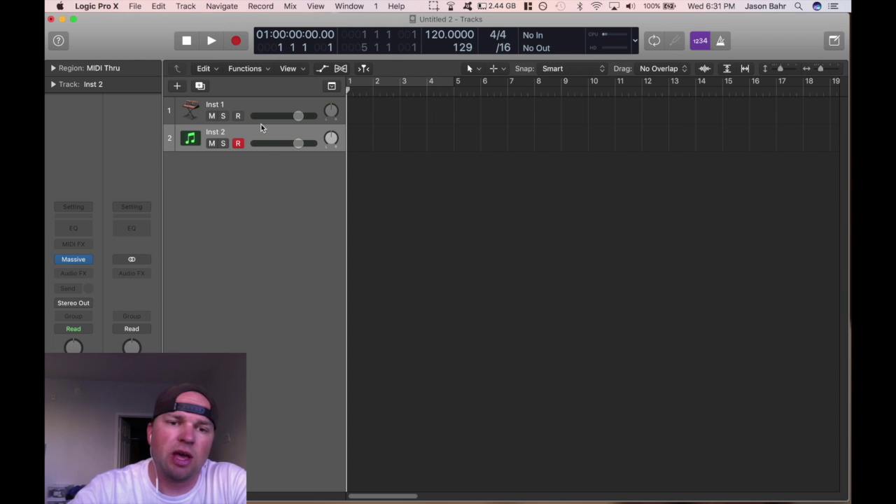
# - Start a new sound in Massive on the Inst 2 track and move its window clear of the track list
pyautogui.click(256, 110)
pyautogui.press('Down')
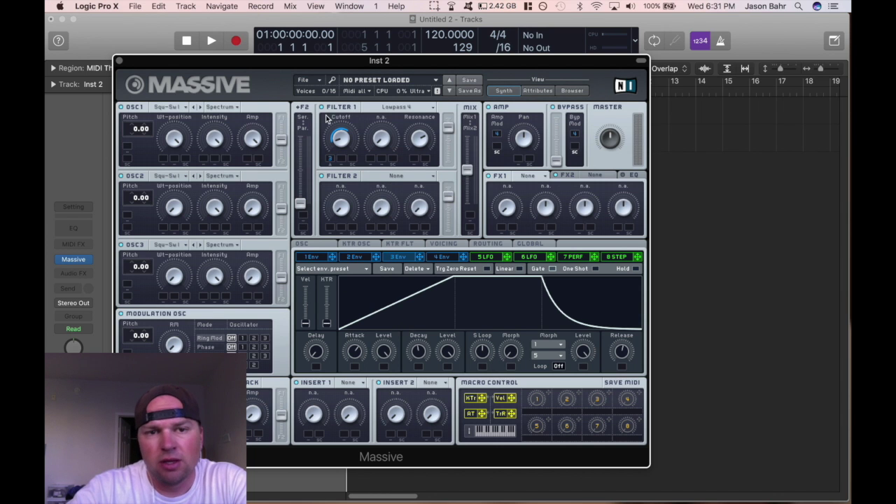
pyautogui.click(77, 159)
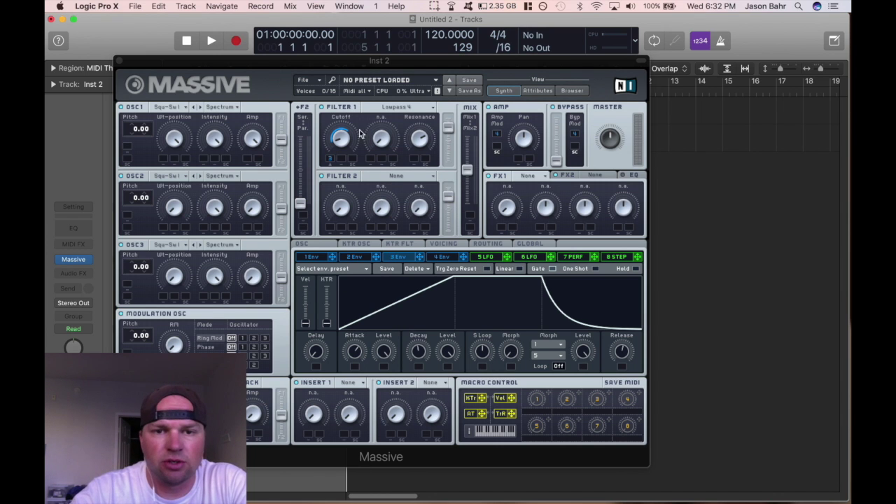
pyautogui.click(320, 81)
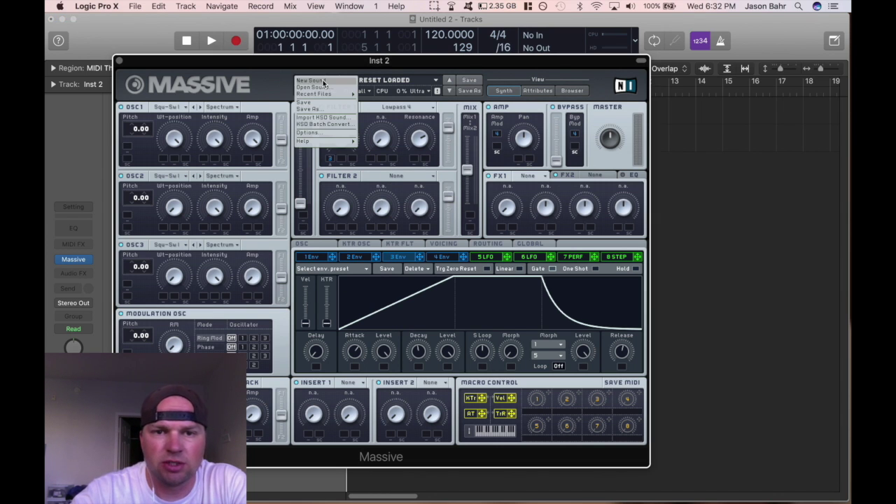
pyautogui.click(322, 81)
pyautogui.moveTo(140, 61); pyautogui.dragTo(279, 135)
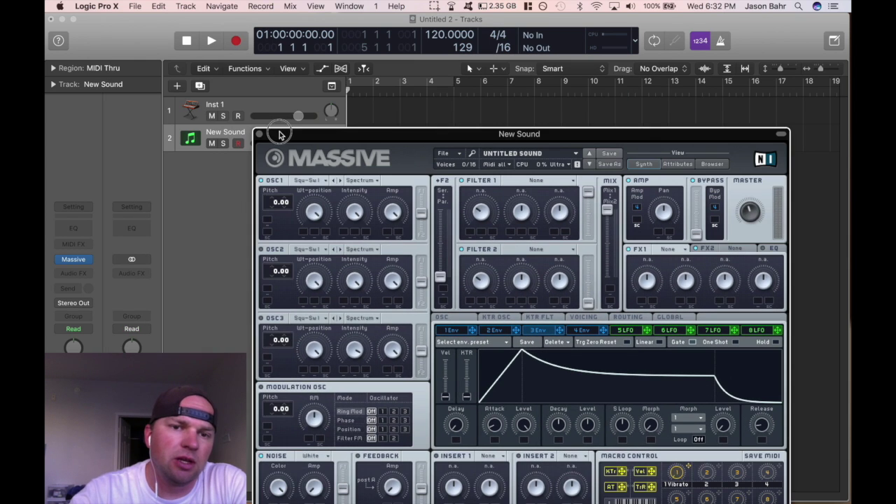
# - Select the Inst 1 track, reposition the Massive window and open the track's Retro Synth in front of it
pyautogui.click(292, 109)
pyautogui.moveTo(333, 140); pyautogui.dragTo(296, 89)
pyautogui.click(79, 263)
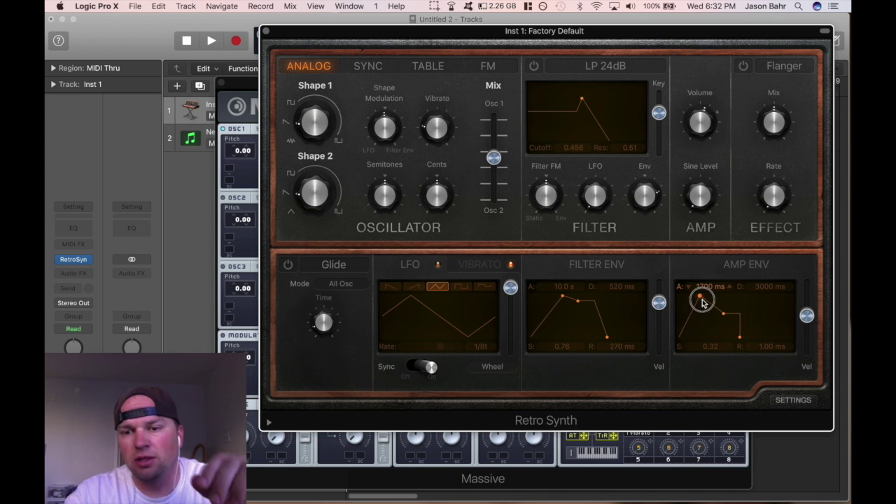
# - Set the amp envelope to 3300 ms decay and 3000 ms release, trying attacks of 500 ms, 10 s, 2 ms and finally 13 ms
pyautogui.moveTo(723, 313); pyautogui.dragTo(774, 339)
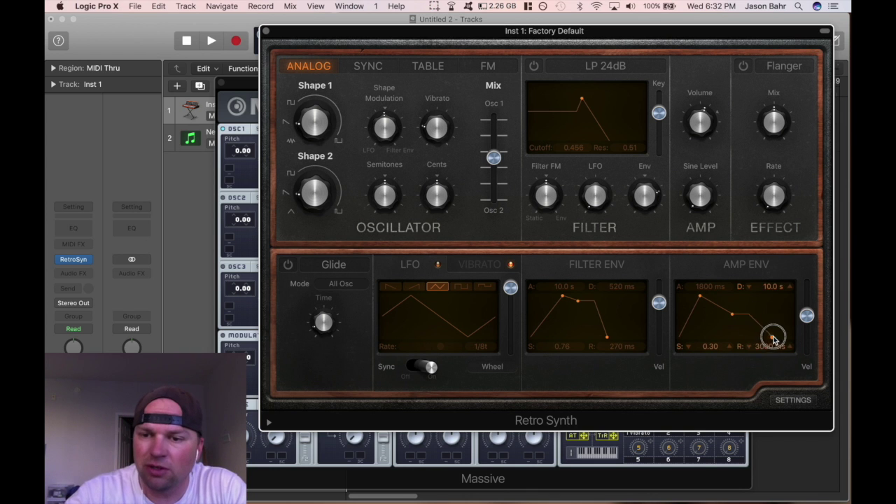
pyautogui.moveTo(731, 313); pyautogui.dragTo(703, 296)
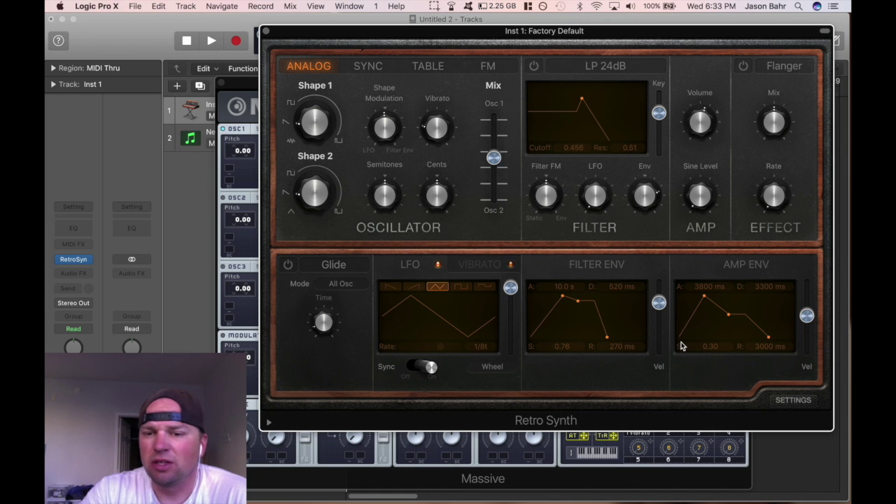
pyautogui.moveTo(705, 303); pyautogui.dragTo(693, 301)
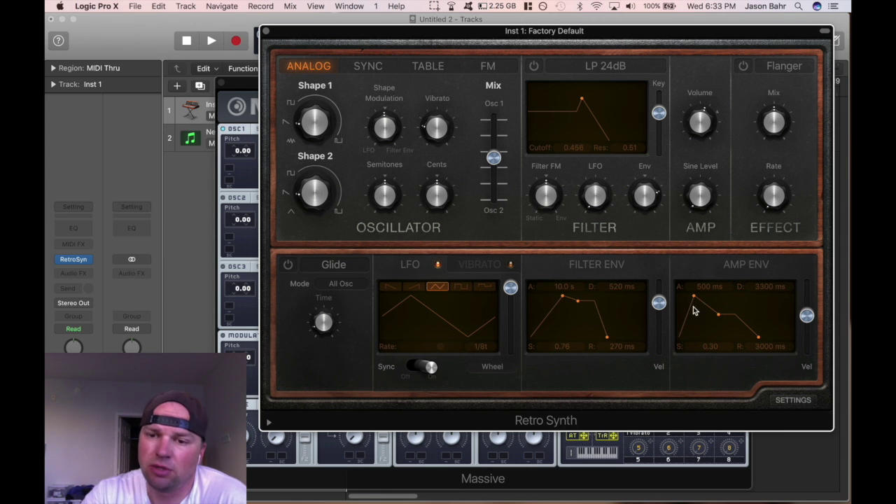
pyautogui.moveTo(692, 297); pyautogui.dragTo(702, 308)
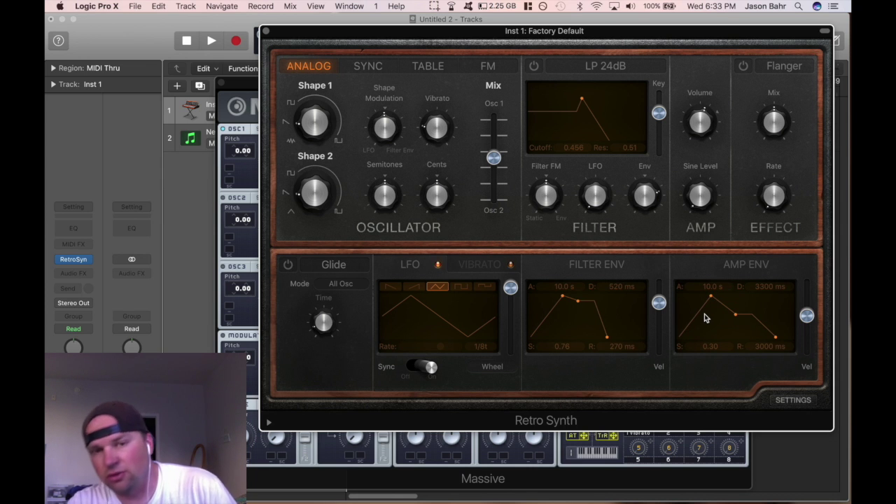
pyautogui.moveTo(711, 296); pyautogui.dragTo(681, 296)
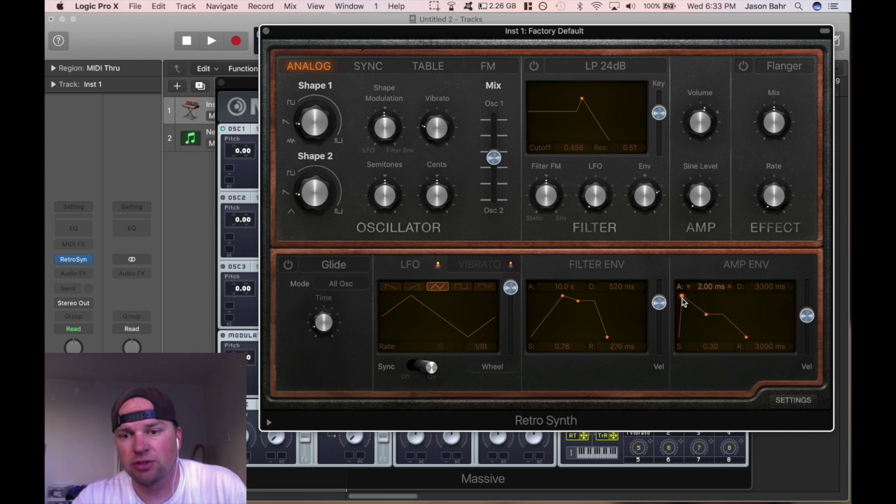
pyautogui.moveTo(683, 299); pyautogui.dragTo(688, 300)
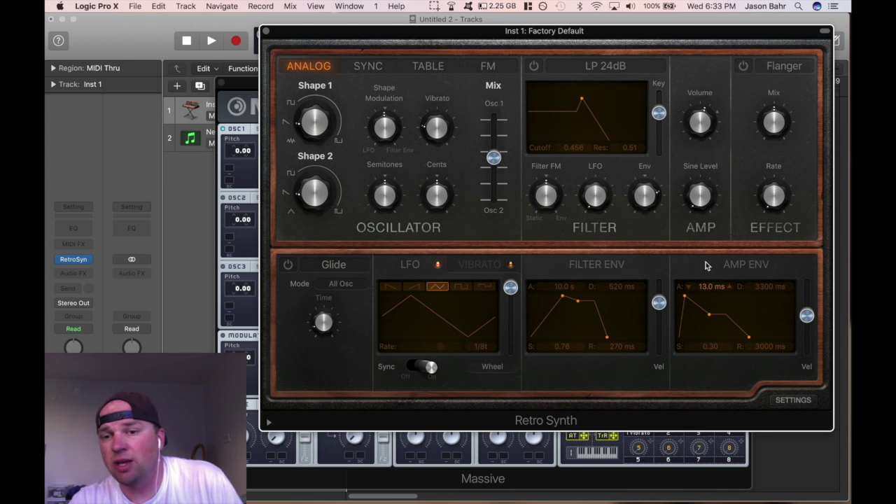
# - View Massive briefly, return to Retro Synth and set the amp envelope's attack to 330 ms, followed by 1.40 ms
pyautogui.click(252, 85)
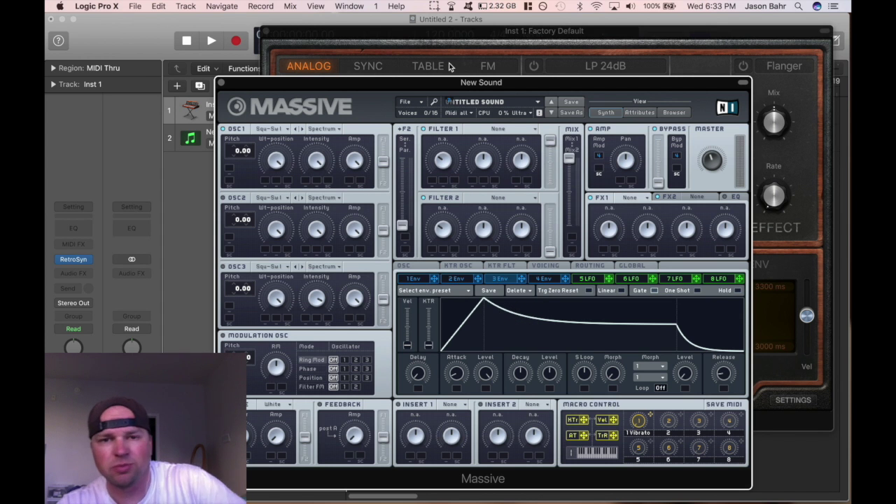
pyautogui.click(458, 37)
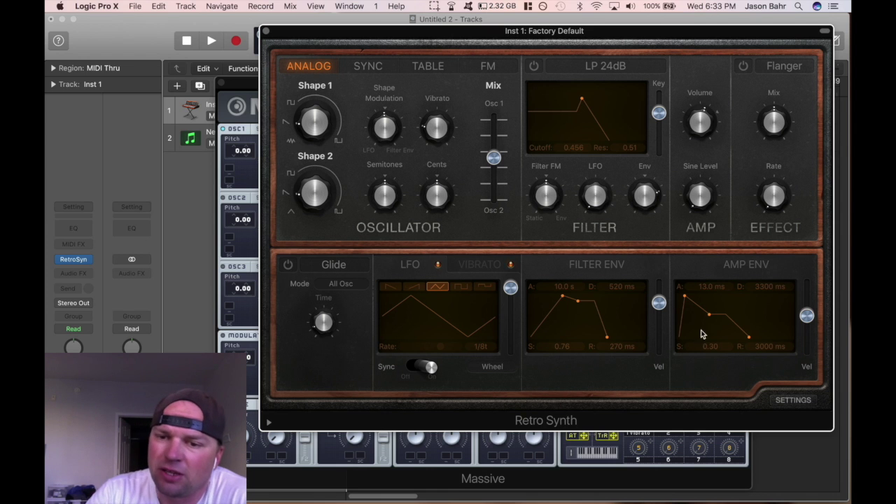
pyautogui.moveTo(685, 298); pyautogui.dragTo(692, 299)
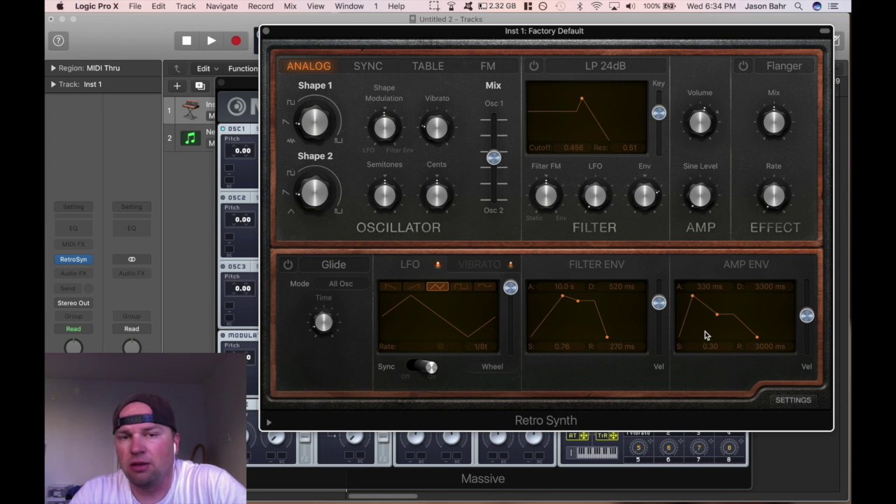
pyautogui.moveTo(692, 297)
pyautogui.mouseDown()
pyautogui.moveTo(671, 296)
pyautogui.moveTo(679, 298)
pyautogui.mouseUp()
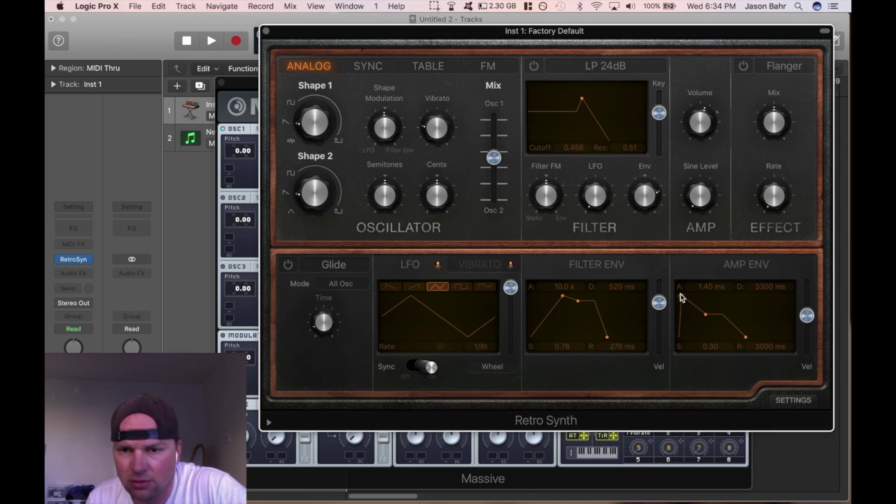
# - Cut the amp envelope's release to 1 ms, try a 10 s attack and shorten the attack to 2.40 ms
pyautogui.moveTo(756, 340); pyautogui.dragTo(707, 345)
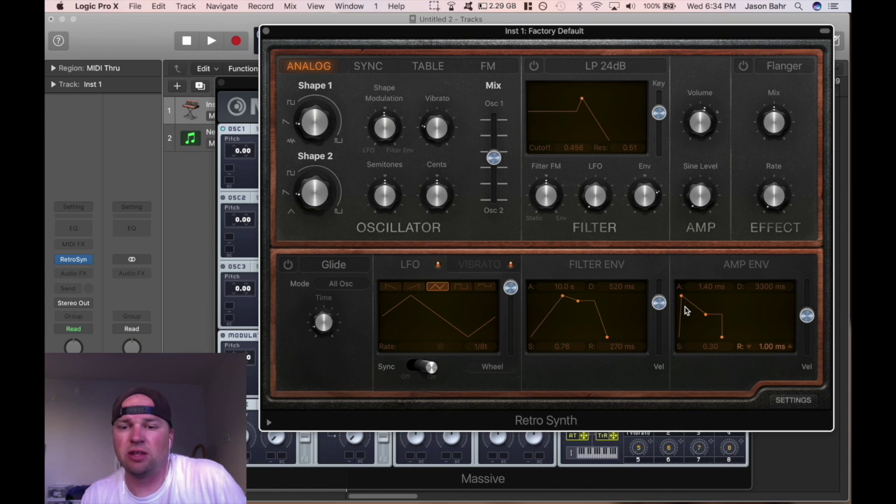
pyautogui.moveTo(682, 295); pyautogui.dragTo(743, 297)
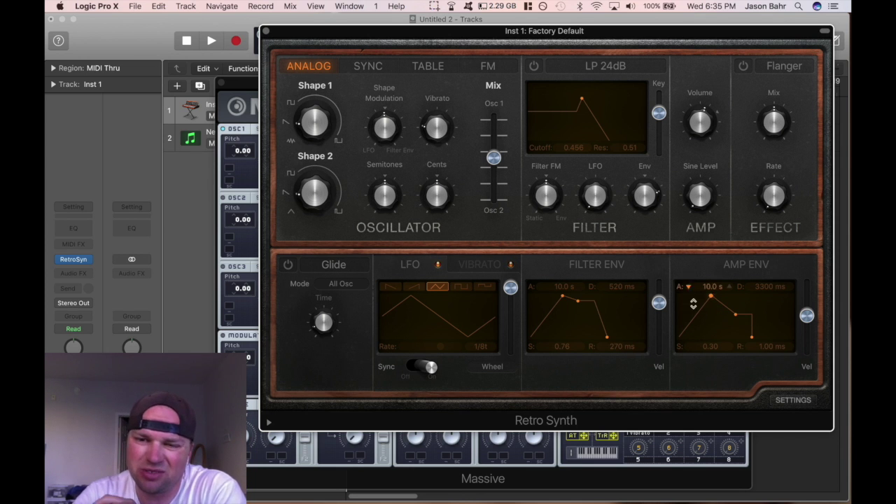
pyautogui.moveTo(402, 184)
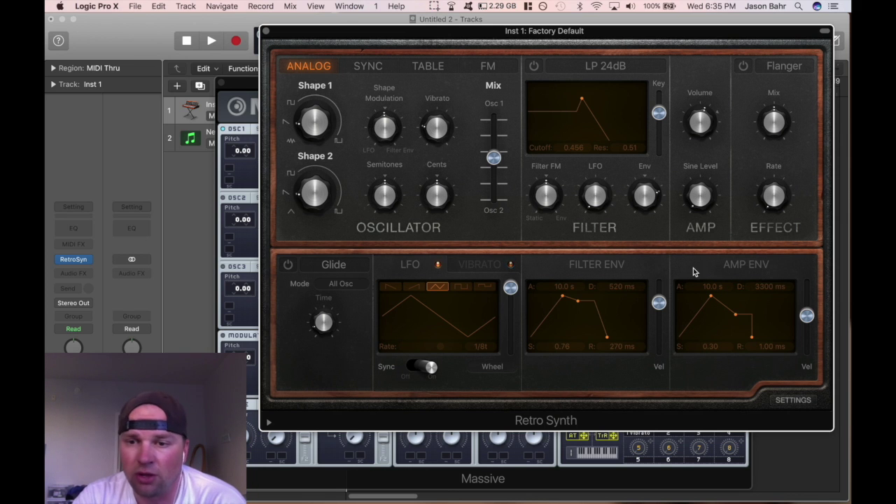
pyautogui.moveTo(710, 297); pyautogui.dragTo(683, 298)
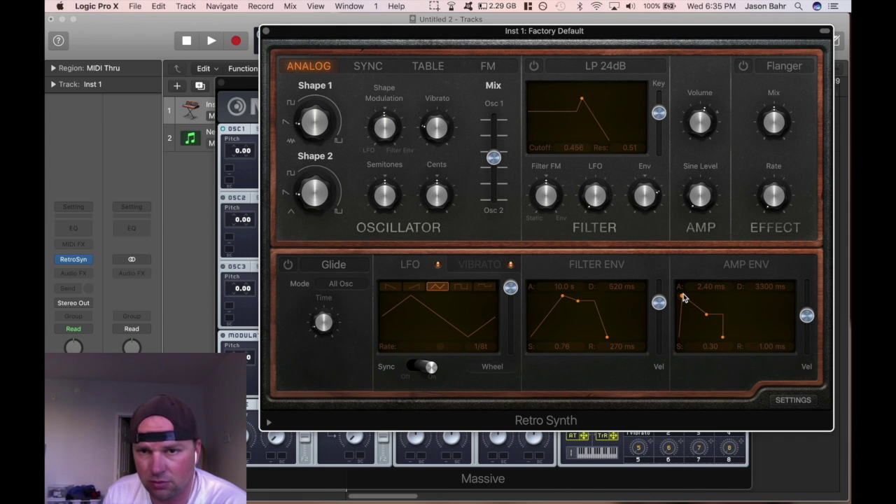
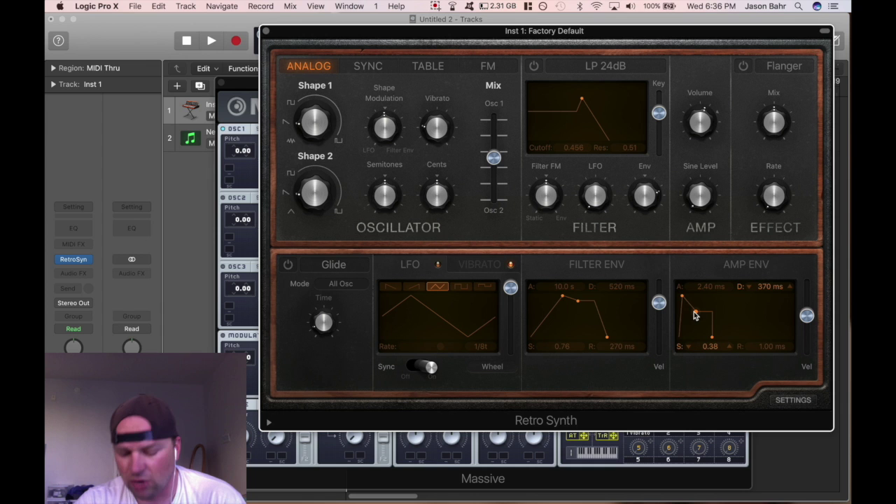
# - Try long amp decays of 10 s and 1500 ms, set release to 940 ms, and finish with 140 ms decay and 0.41 sustain
pyautogui.moveTo(695, 314); pyautogui.dragTo(715, 328)
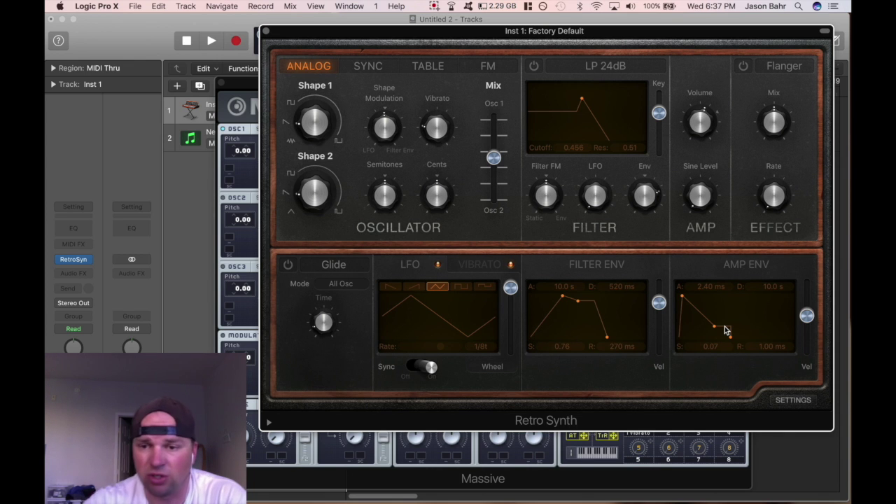
pyautogui.moveTo(715, 327)
pyautogui.mouseDown()
pyautogui.moveTo(714, 301)
pyautogui.moveTo(704, 323)
pyautogui.moveTo(701, 300)
pyautogui.moveTo(698, 330)
pyautogui.moveTo(696, 297)
pyautogui.moveTo(692, 331)
pyautogui.moveTo(690, 304)
pyautogui.moveTo(702, 336)
pyautogui.moveTo(698, 298)
pyautogui.moveTo(705, 313)
pyautogui.mouseUp()
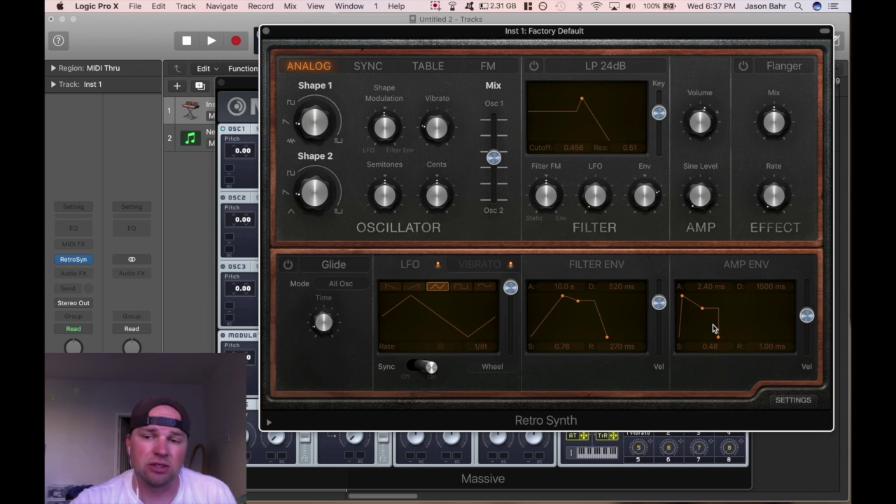
pyautogui.moveTo(718, 337); pyautogui.dragTo(736, 343)
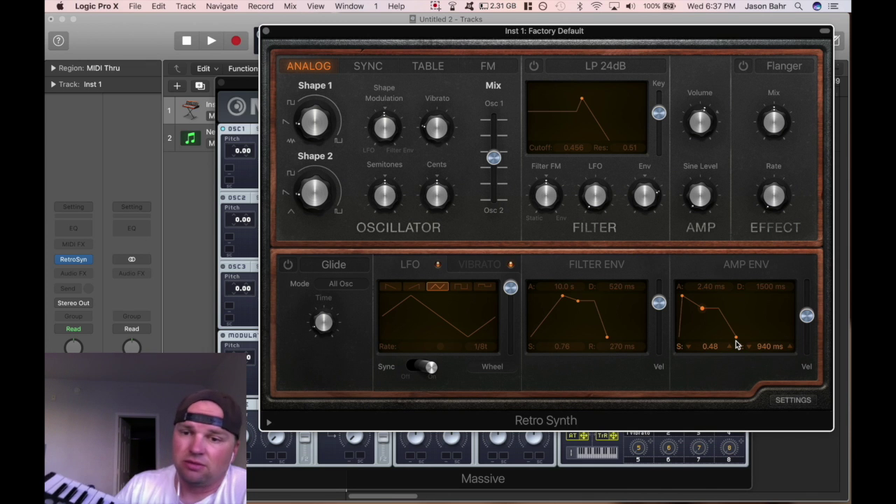
pyautogui.moveTo(704, 311); pyautogui.dragTo(692, 315)
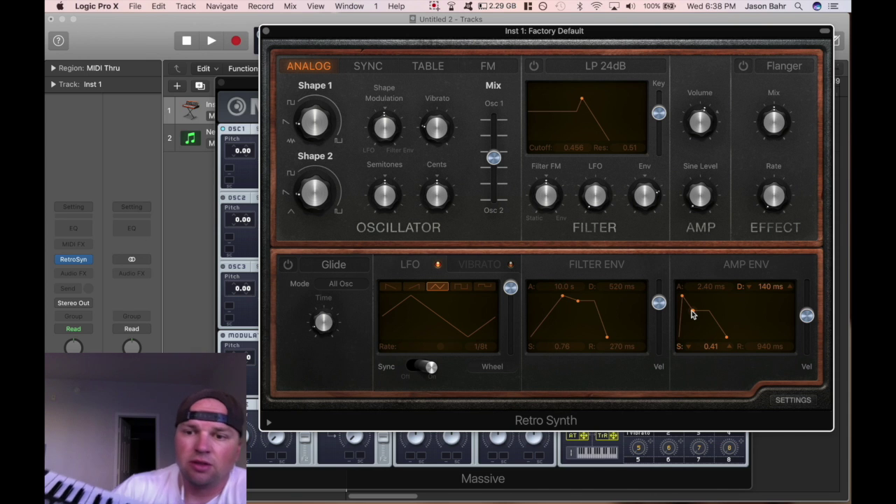
# - Compare amp releases of 10 s and 200 ms, settle on 1400 ms, and raise the sustain to 1.00
pyautogui.moveTo(730, 339); pyautogui.dragTo(748, 339)
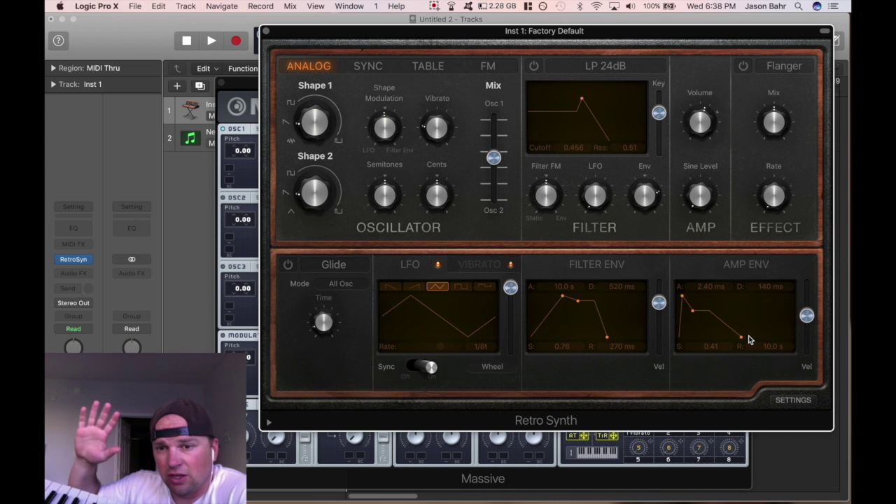
pyautogui.moveTo(740, 337); pyautogui.dragTo(718, 341)
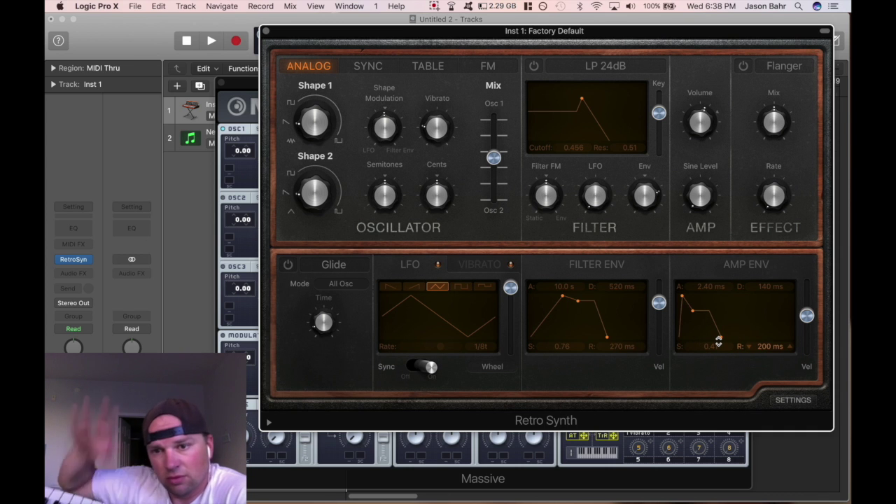
pyautogui.moveTo(722, 341); pyautogui.dragTo(728, 340)
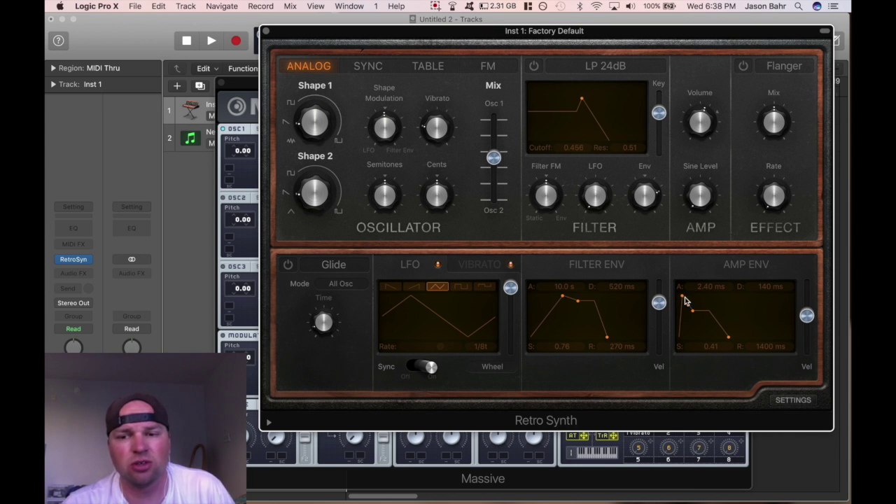
pyautogui.moveTo(692, 313)
pyautogui.mouseDown()
pyautogui.moveTo(690, 290)
pyautogui.moveTo(697, 303)
pyautogui.mouseUp()
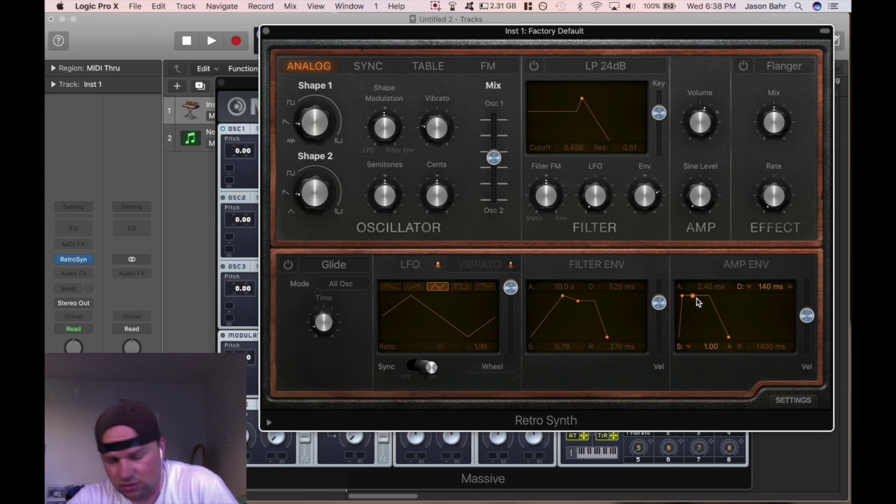